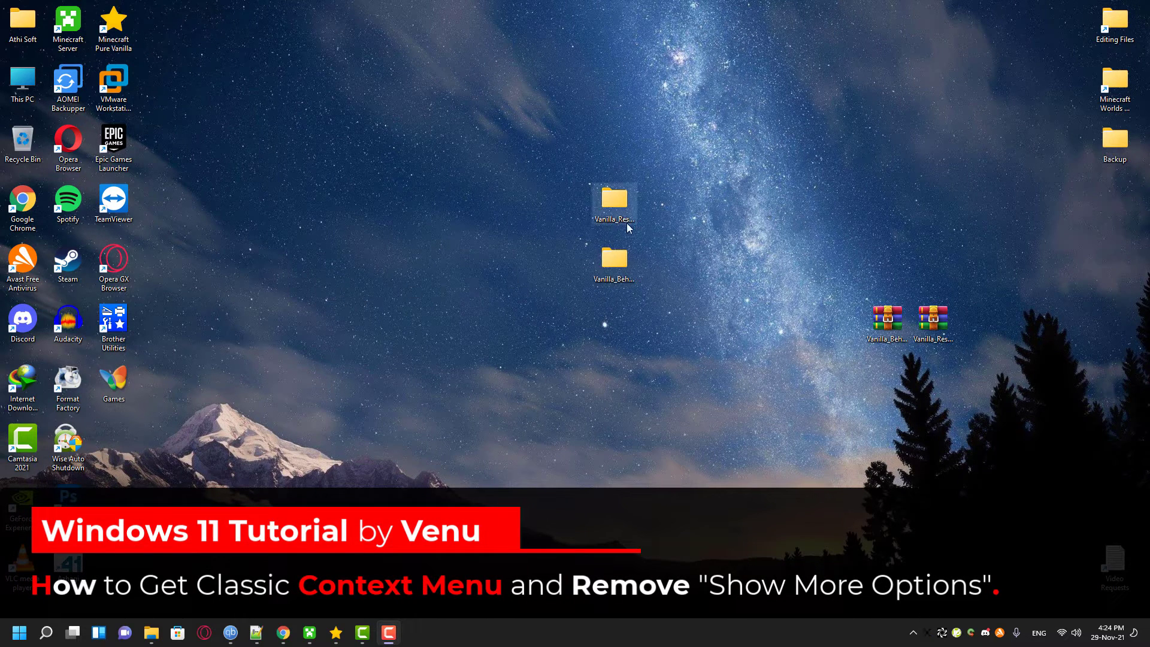
Step: Compare the Vanilla folder's compact menu with the Show more options classic menu, then open the second folder's menu
right_click(627, 215)
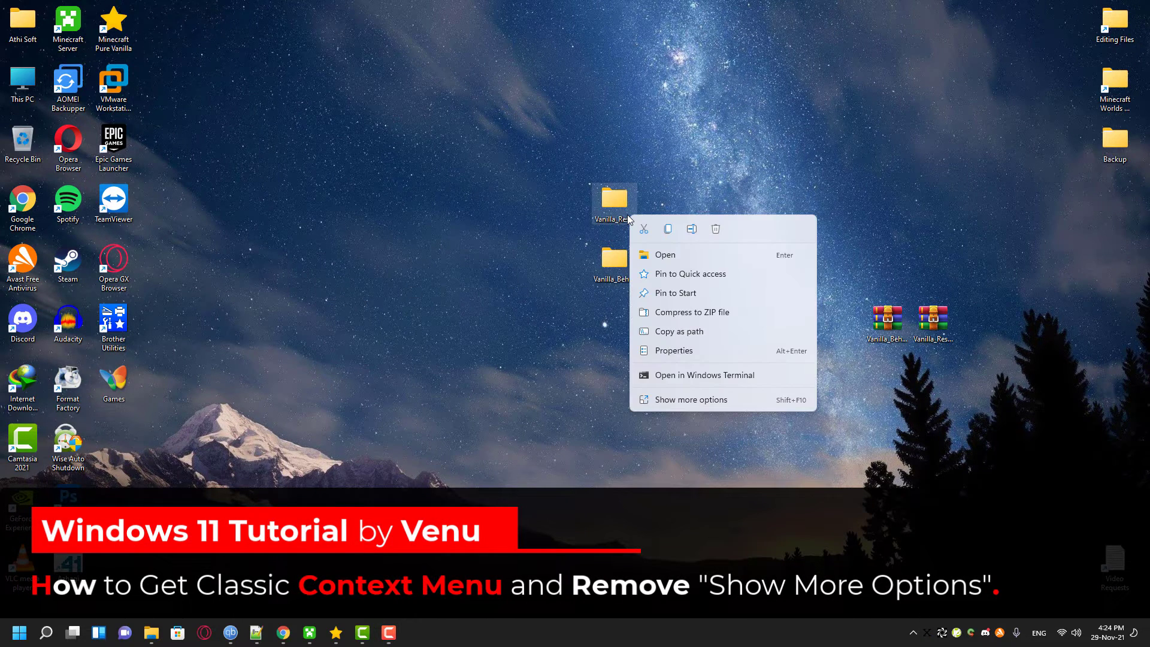
left_click(689, 404)
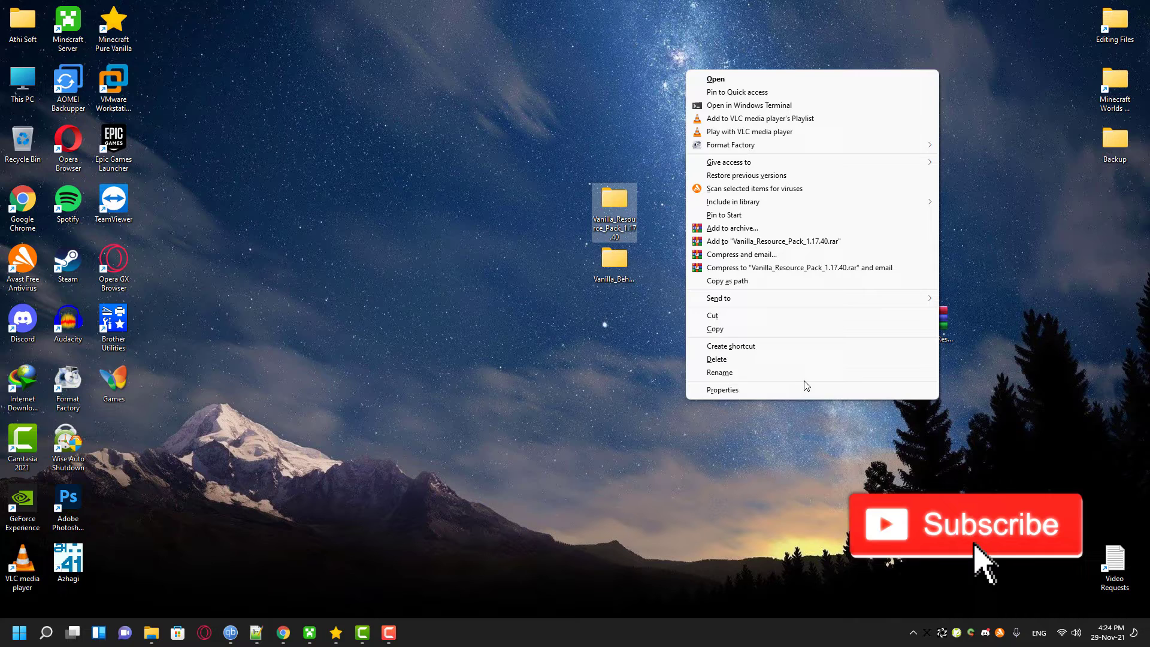
left_click(623, 300)
right_click(619, 277)
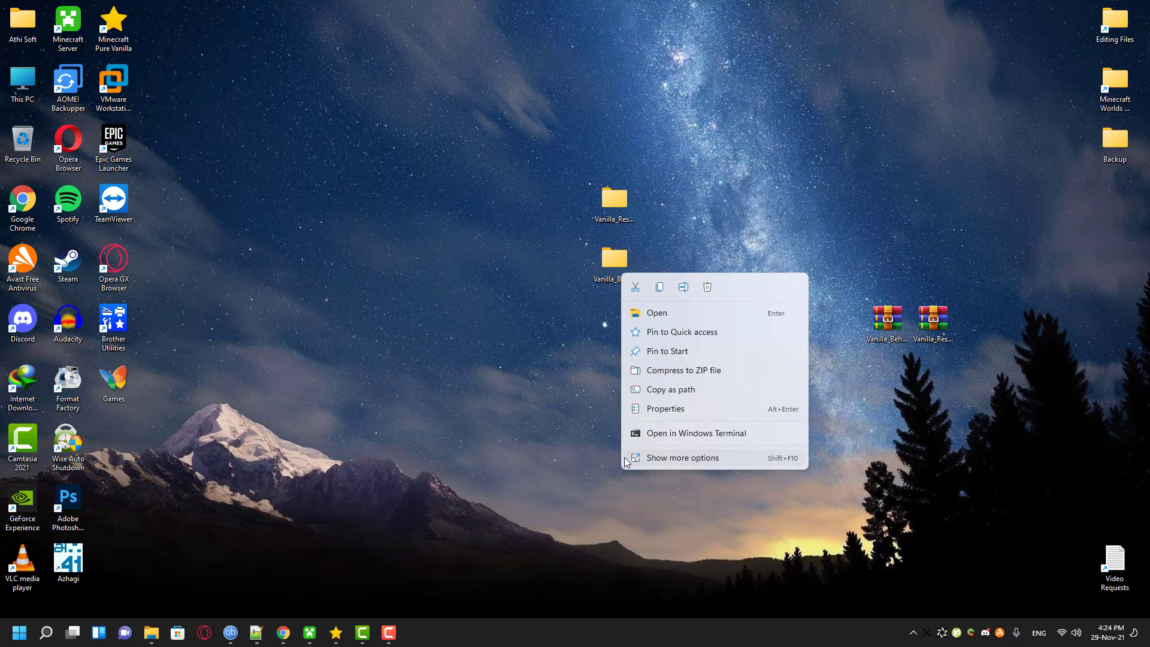
Step: Launch Command Prompt as administrator from the Recent list in Windows search
key("Escape")
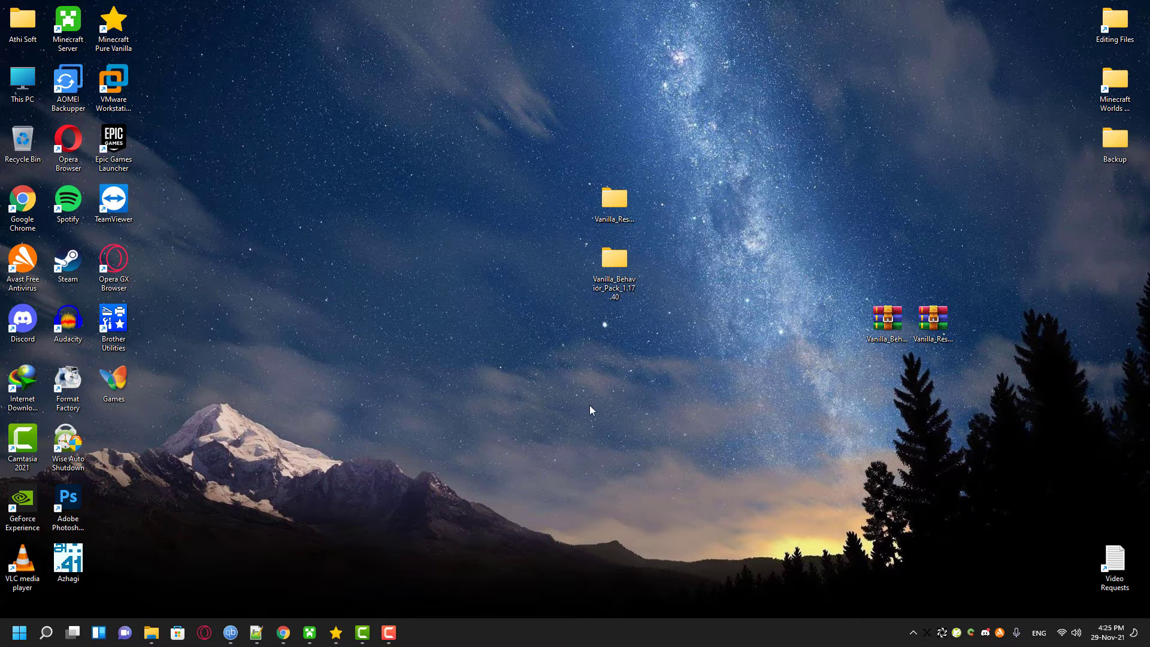
left_click(18, 634)
left_click(44, 634)
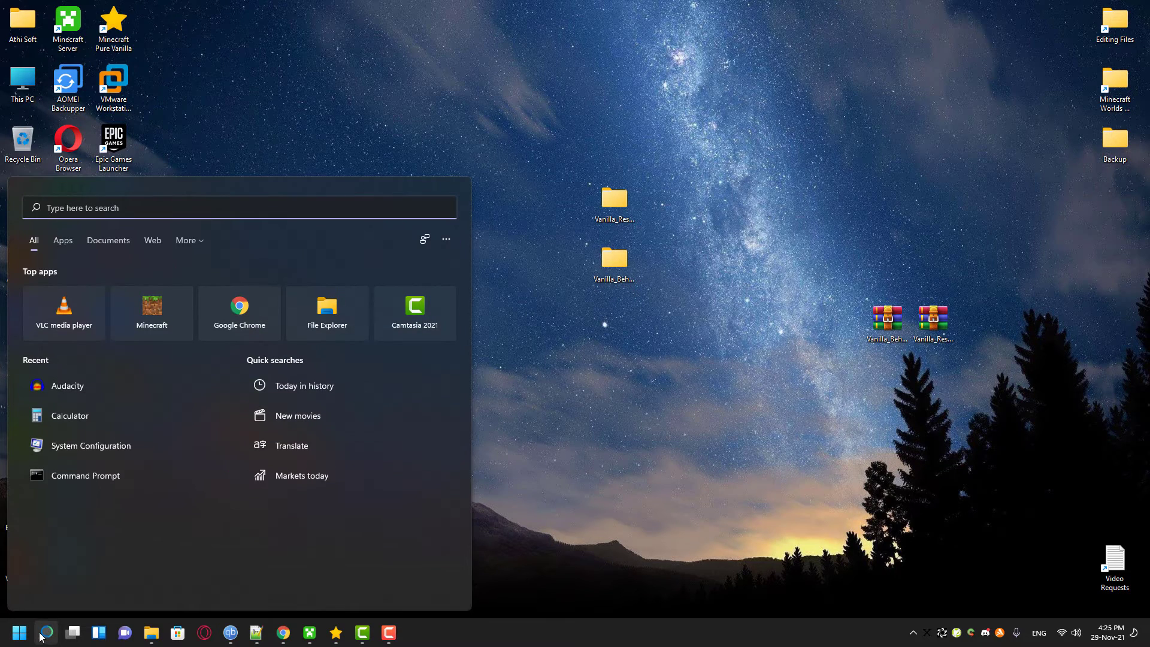
right_click(101, 478)
left_click(166, 497)
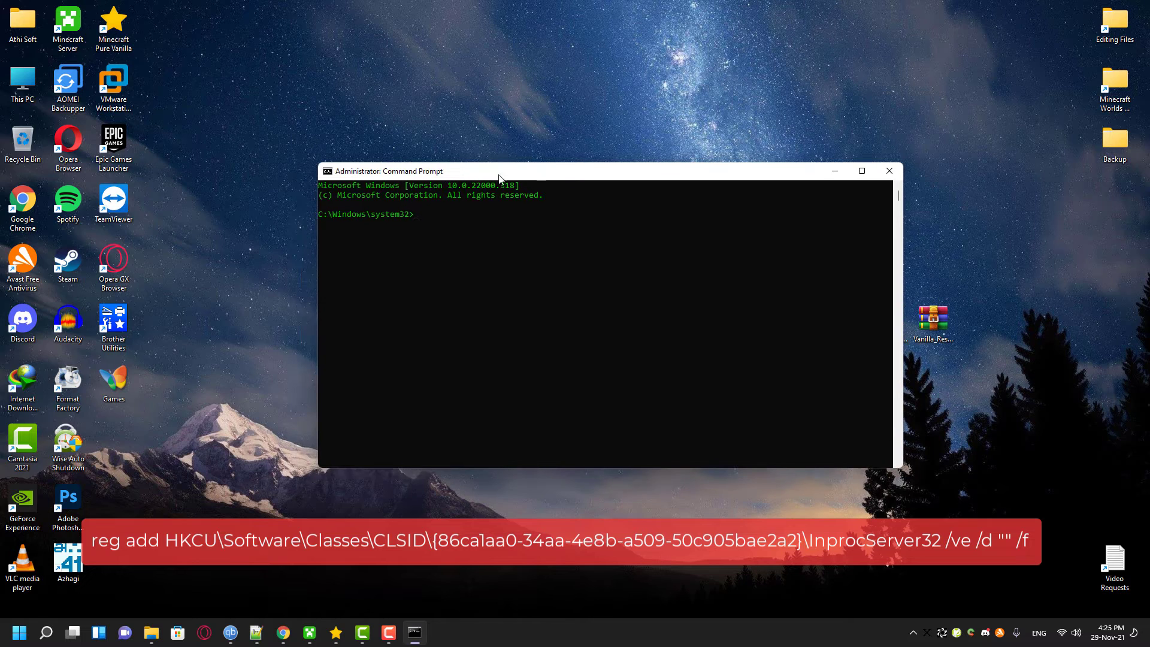
Step: Run reg add to create an empty default value under HKCU CLSID {86ca1aa0-...}\InprocServer32
left_click(277, 146)
left_click(509, 244)
type("reg add HKCU\\Software\\Classes\\CLSID\\{86ca1aa0-34aa-4e8b-a509-50c905bae2a2}\\InprocServer32 /ve /d \"\" /f")
key("Return")
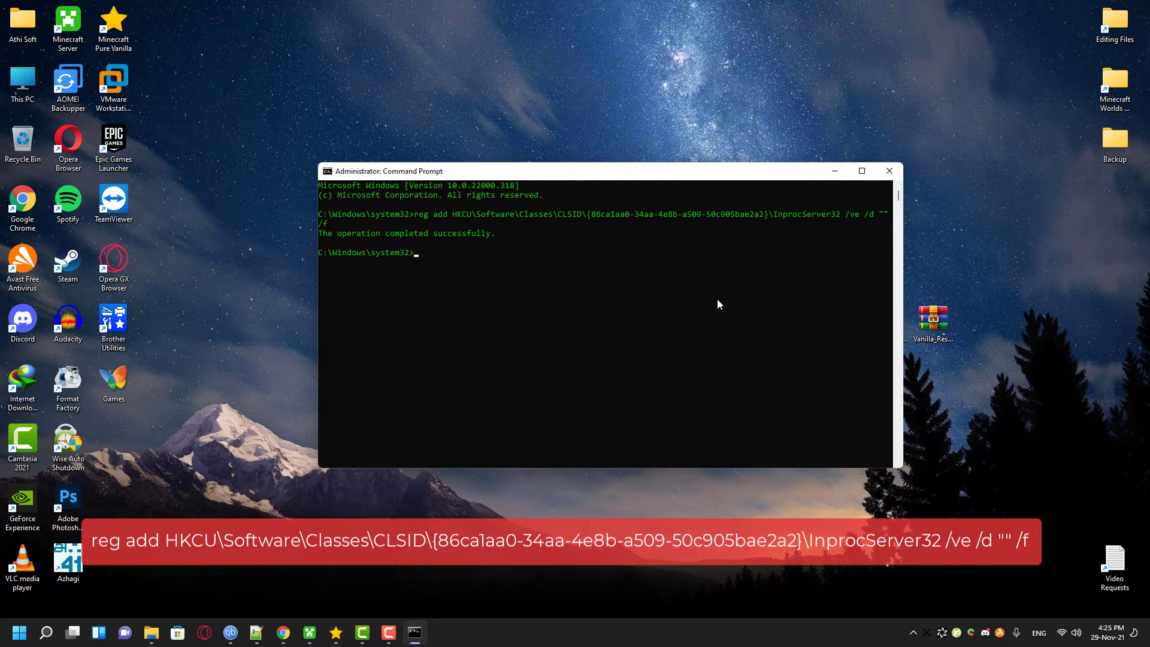
left_click_drag(771, 173, 559, 289)
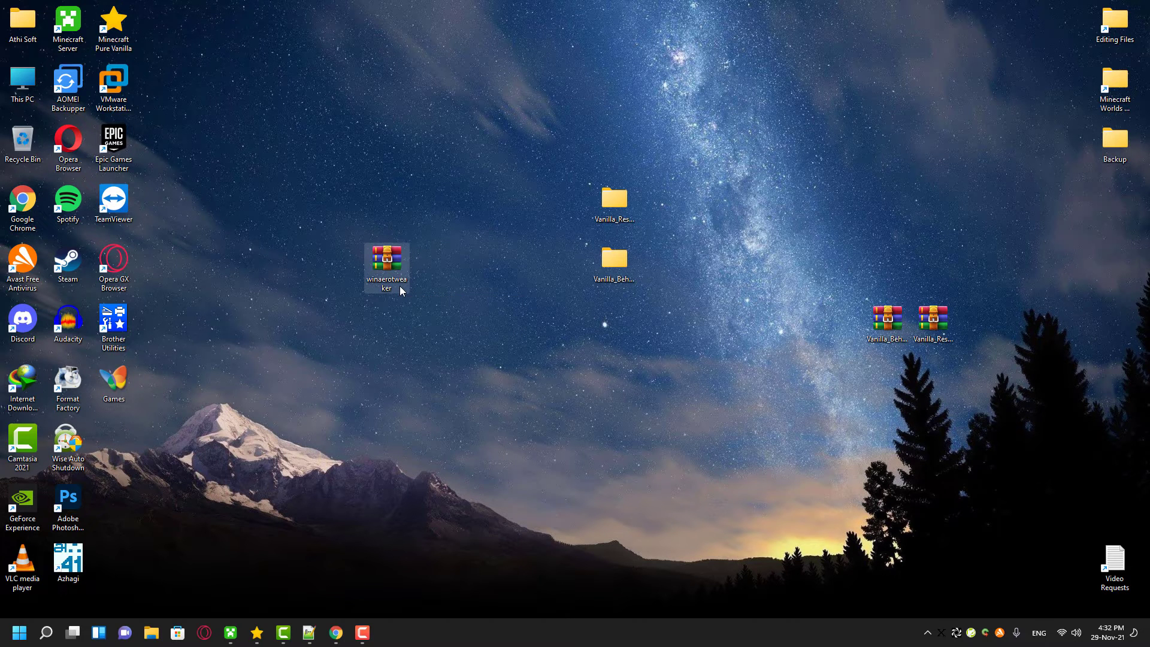
Step: Extract the winaerotweaker archive to its own folder and open that folder
right_click(400, 286)
left_click(455, 348)
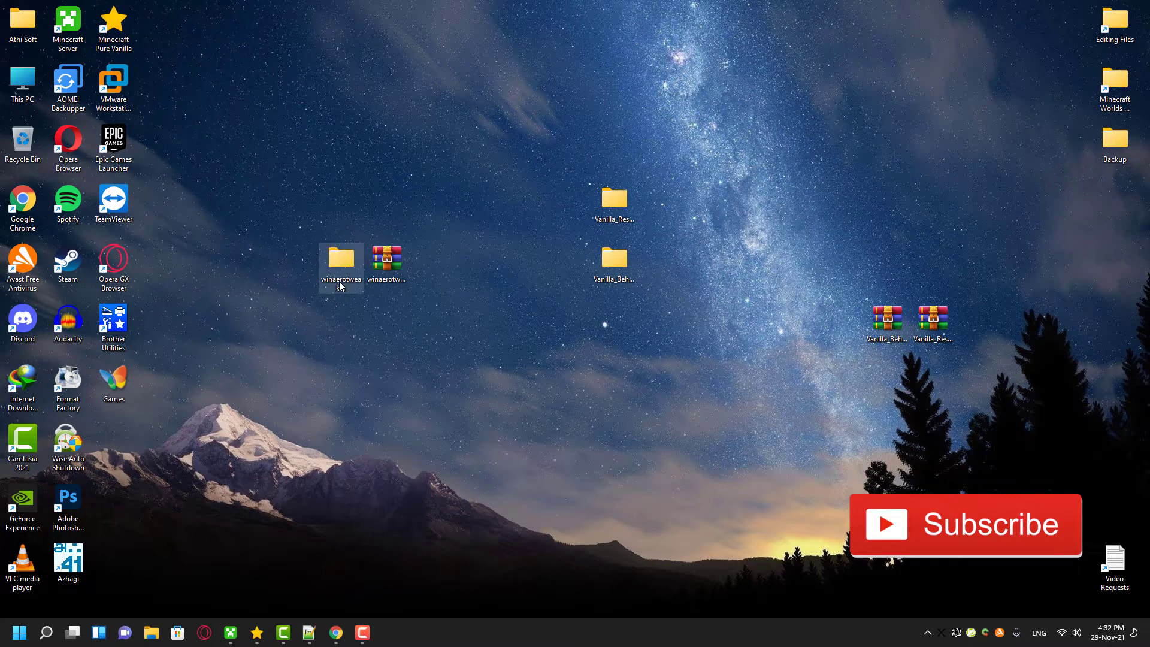
right_click(342, 265)
left_click(354, 278)
double_click(342, 265)
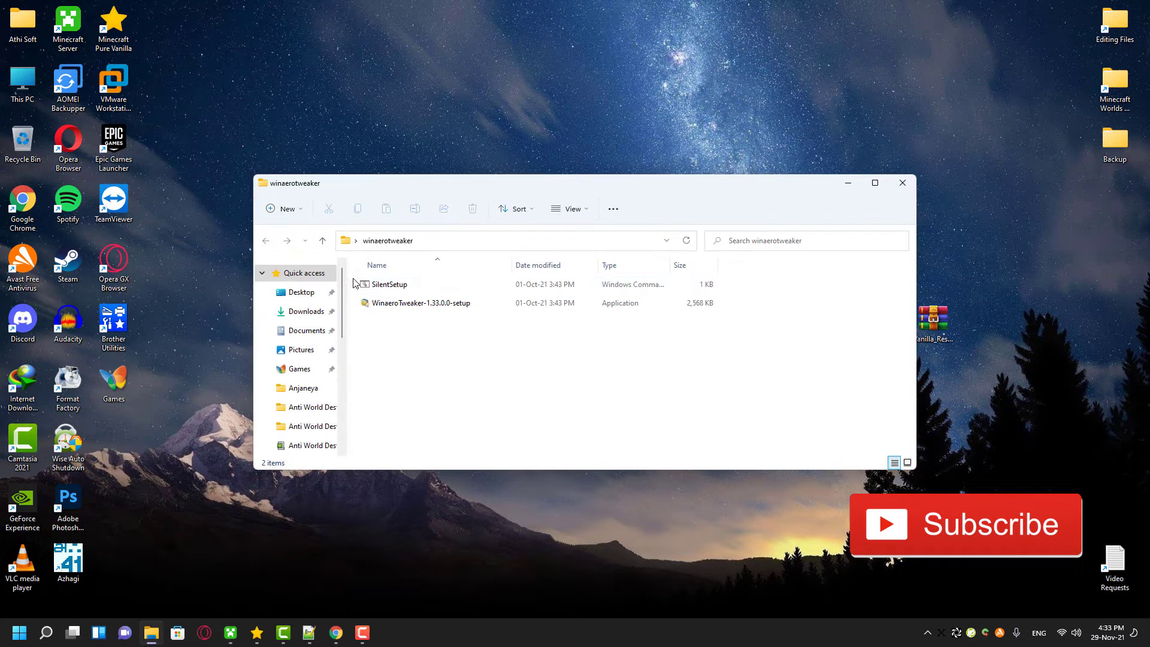
Step: Launch WinaeroTweaker-1.33.0.0-setup from its context menu
left_click(411, 304)
right_click(413, 306)
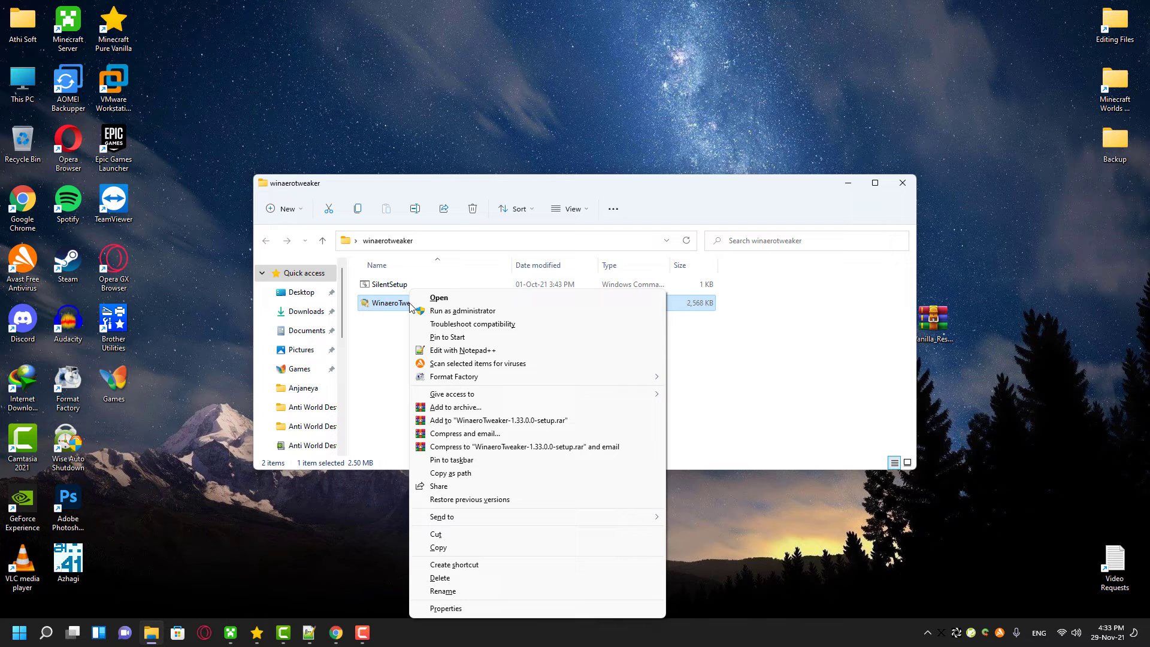
left_click(439, 298)
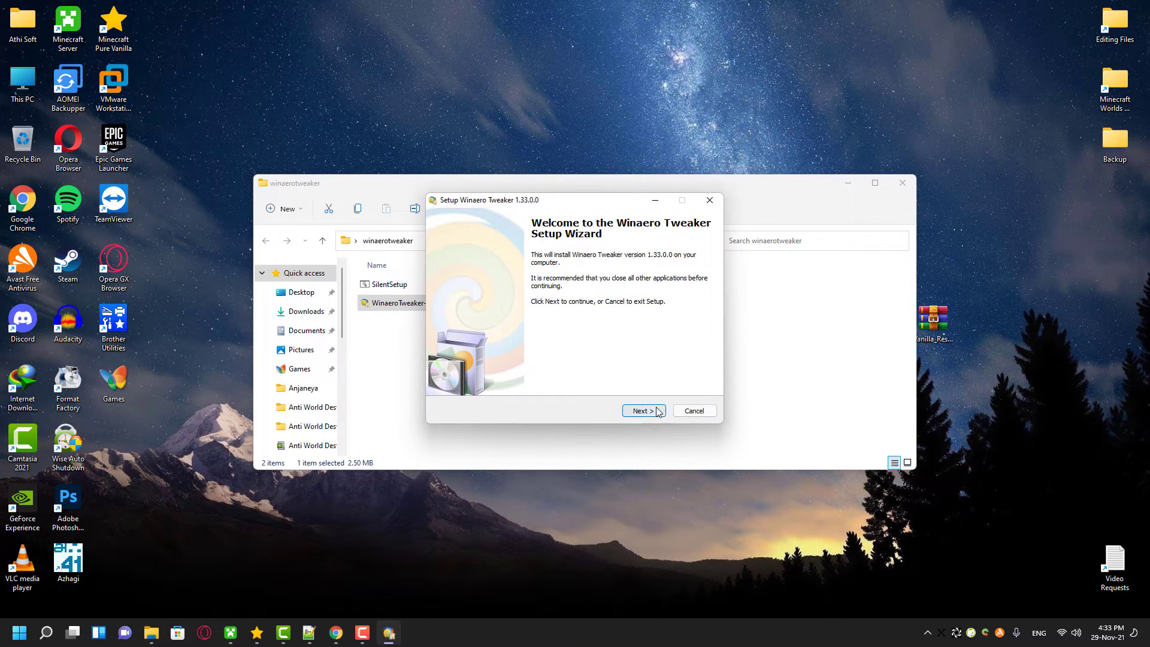
Step: Install Winaero Tweaker 1.33.0.0 in Normal mode with the license accepted, finishing the wizard
left_click(645, 411)
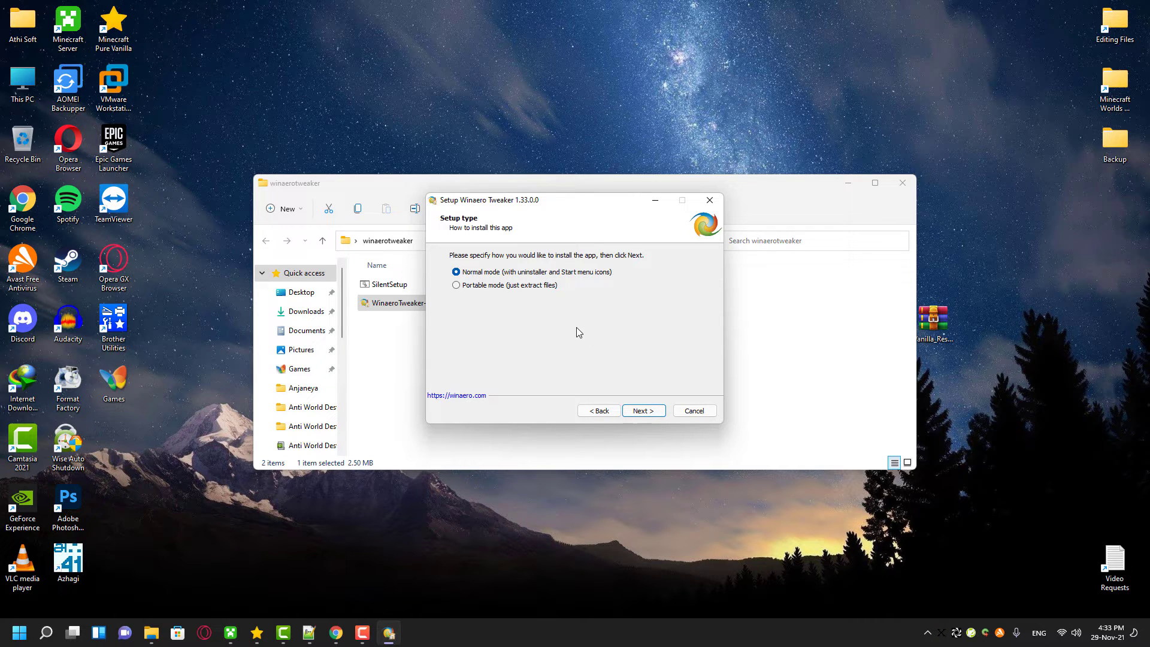
key("Return")
left_click(525, 378)
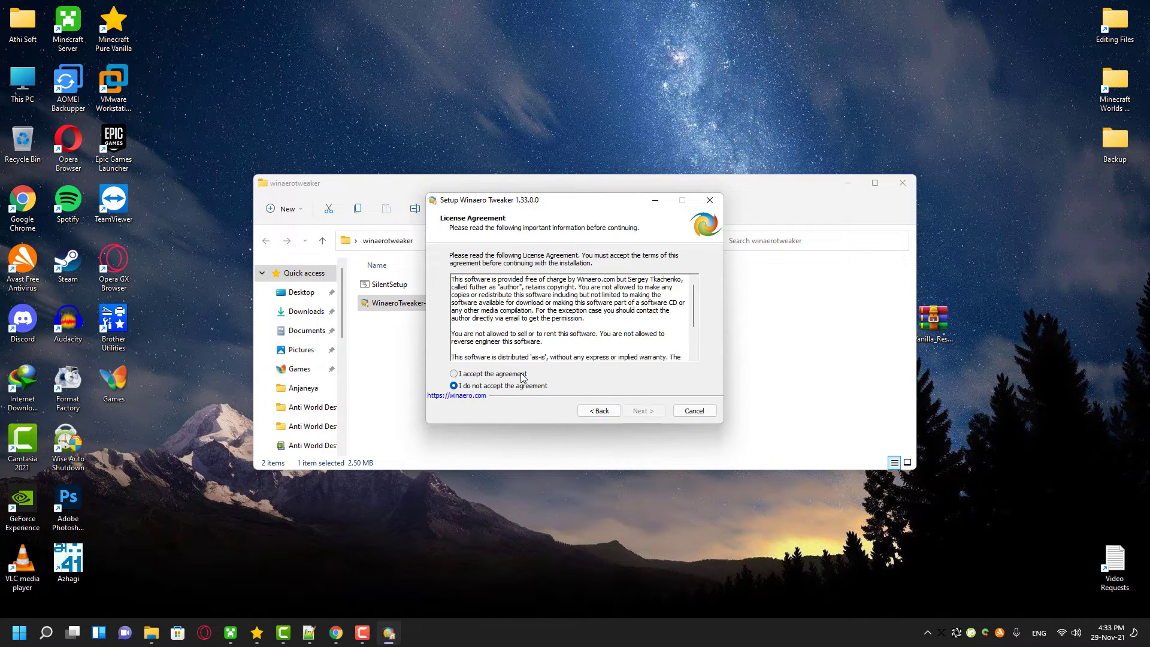
left_click(644, 410)
left_click(644, 412)
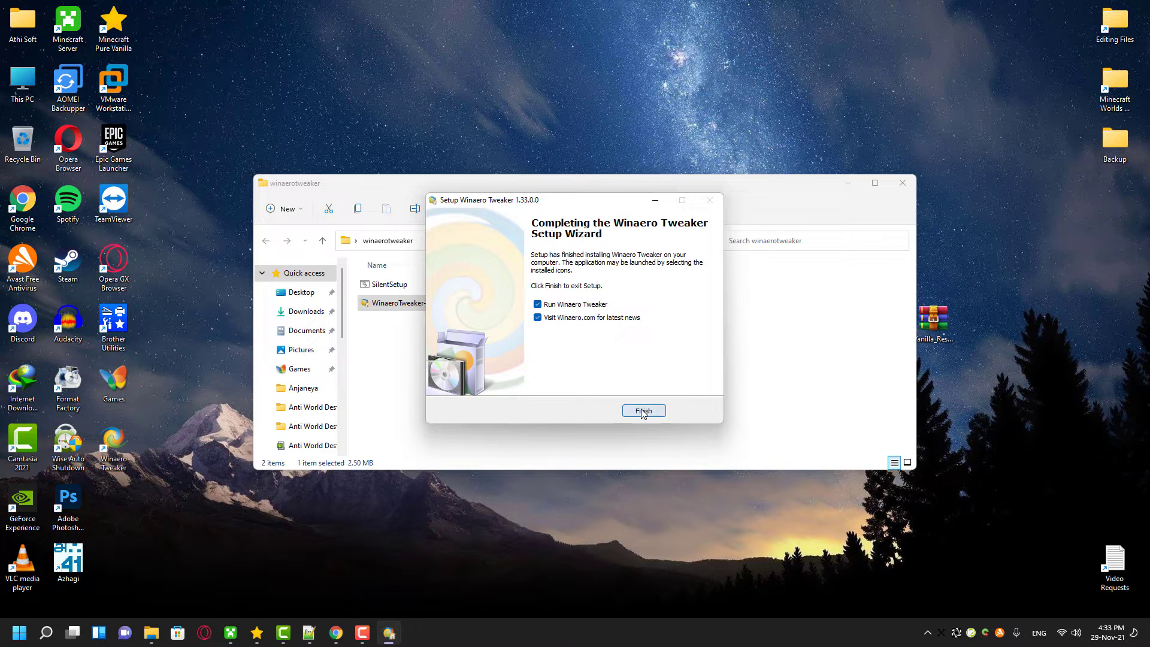
left_click(644, 411)
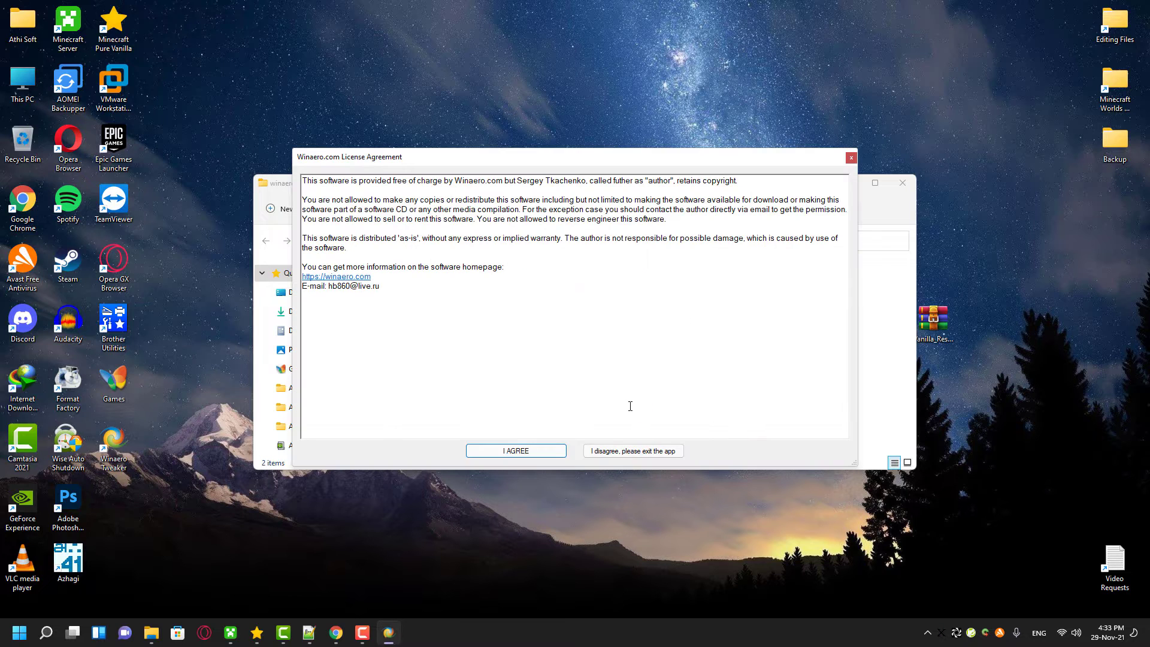
Step: Accept the license, enable Windows 11 > Classic Full Context Menus, and restart Explorer
left_click(544, 457)
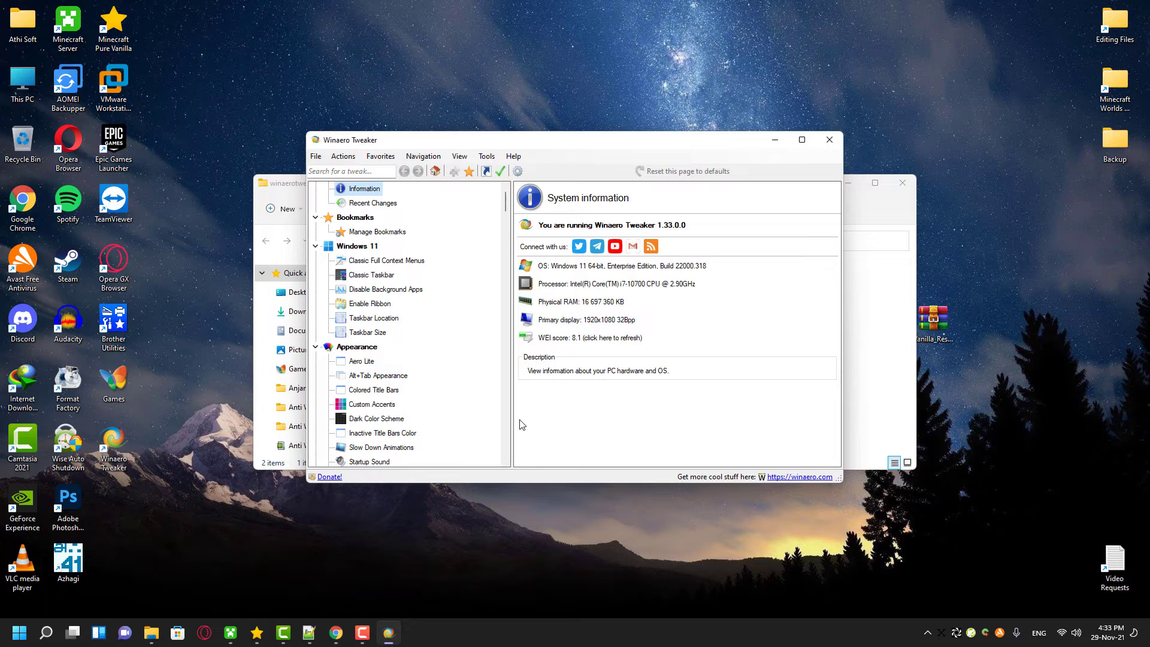
left_click(387, 261)
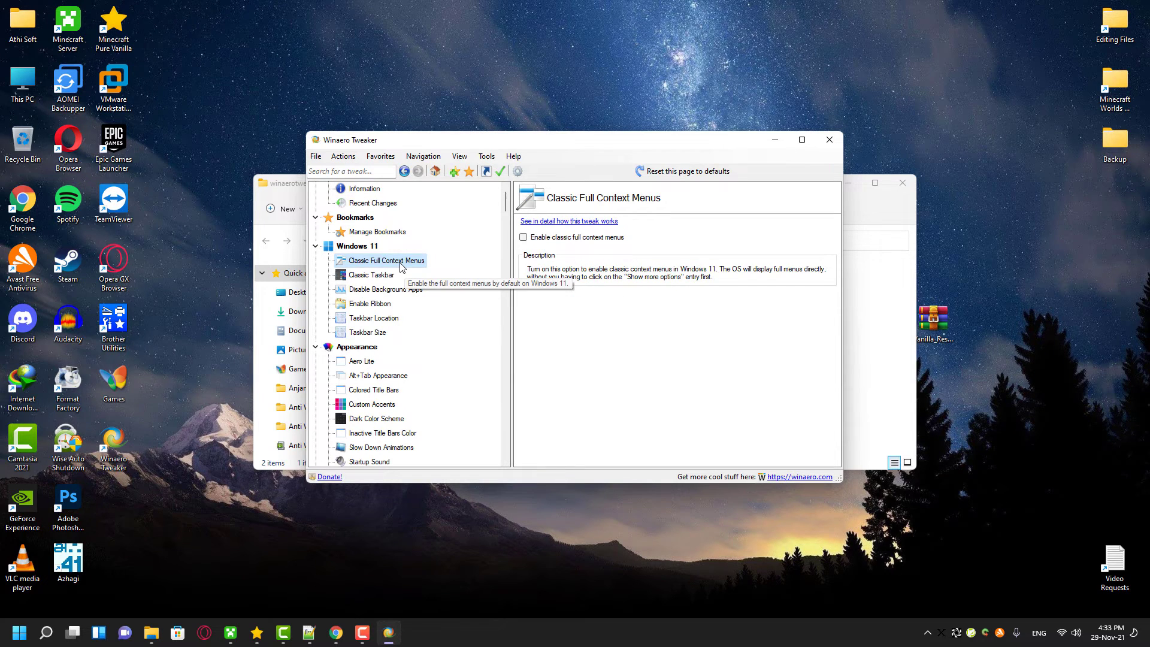
left_click(523, 238)
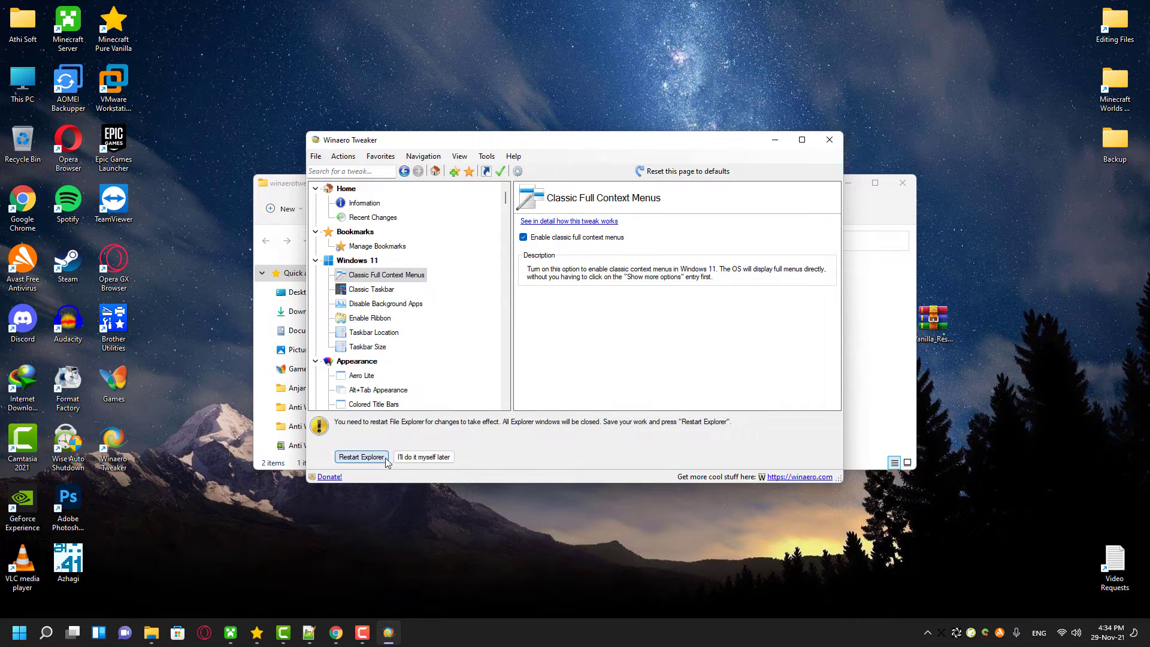
left_click(362, 457)
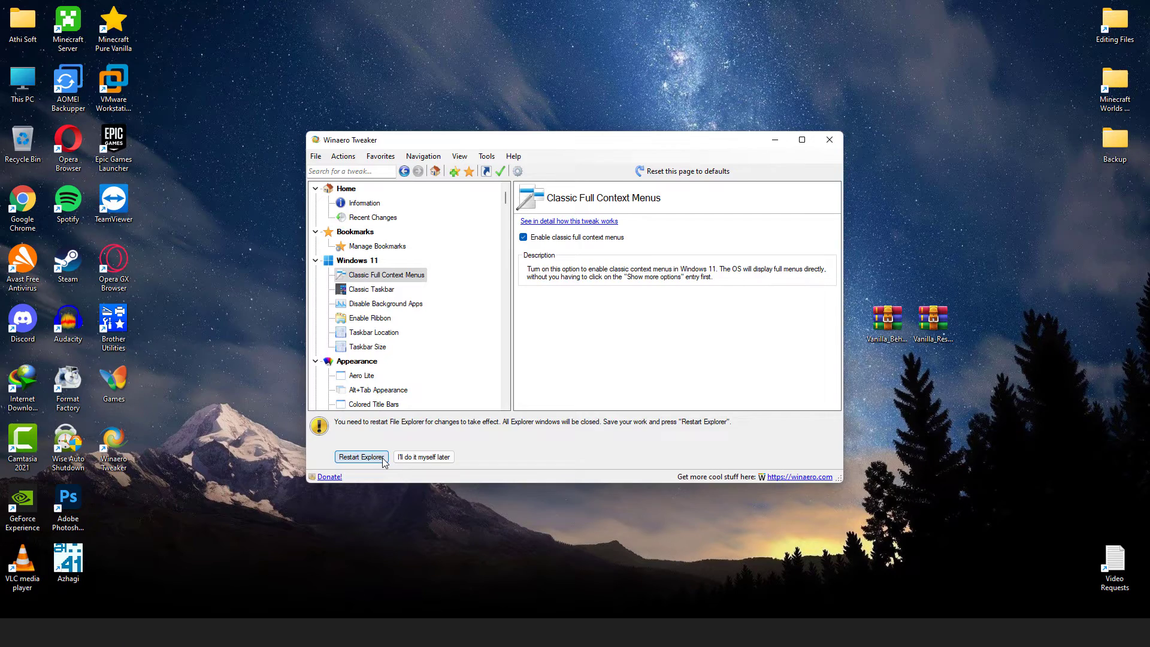
Step: Move the Vanilla folder near the top and confirm it now shows the classic menu
mouse_move(600, 142)
left_mouse_down()
mouse_move(858, 250)
mouse_move(832, 252)
left_mouse_up()
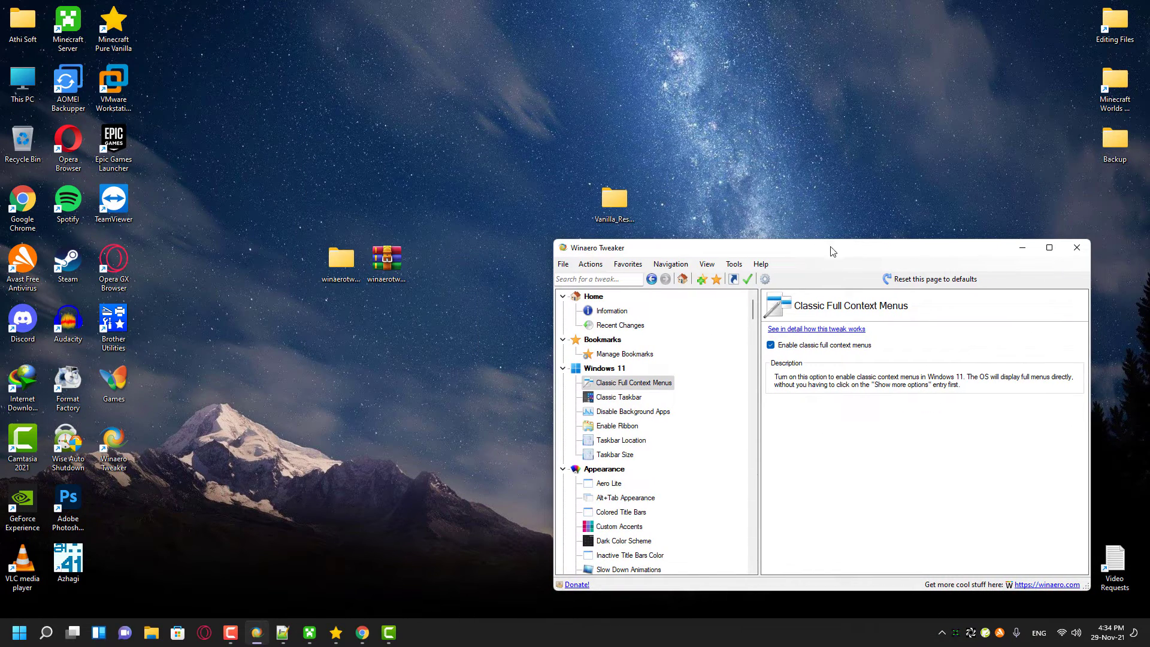
right_click(625, 205)
left_click_drag(615, 205, 512, 94)
right_click(517, 94)
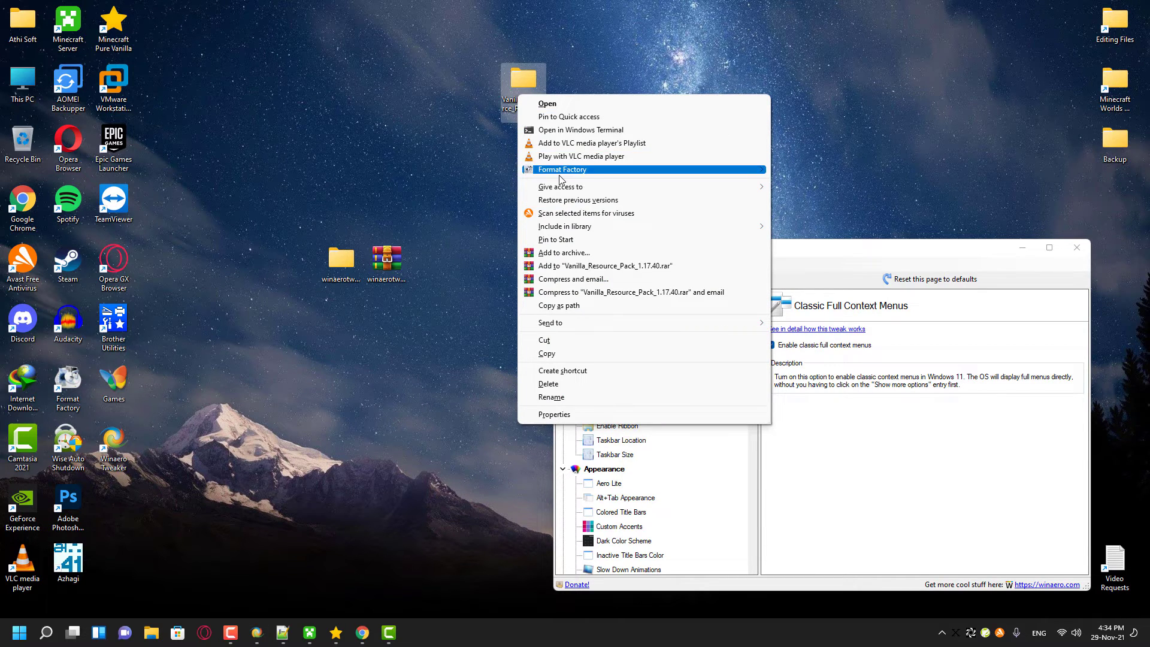
left_click(737, 223)
Step: Untick Enable classic full context menus, restart Explorer, and confirm the compact menu returns
left_click(771, 346)
left_click(614, 564)
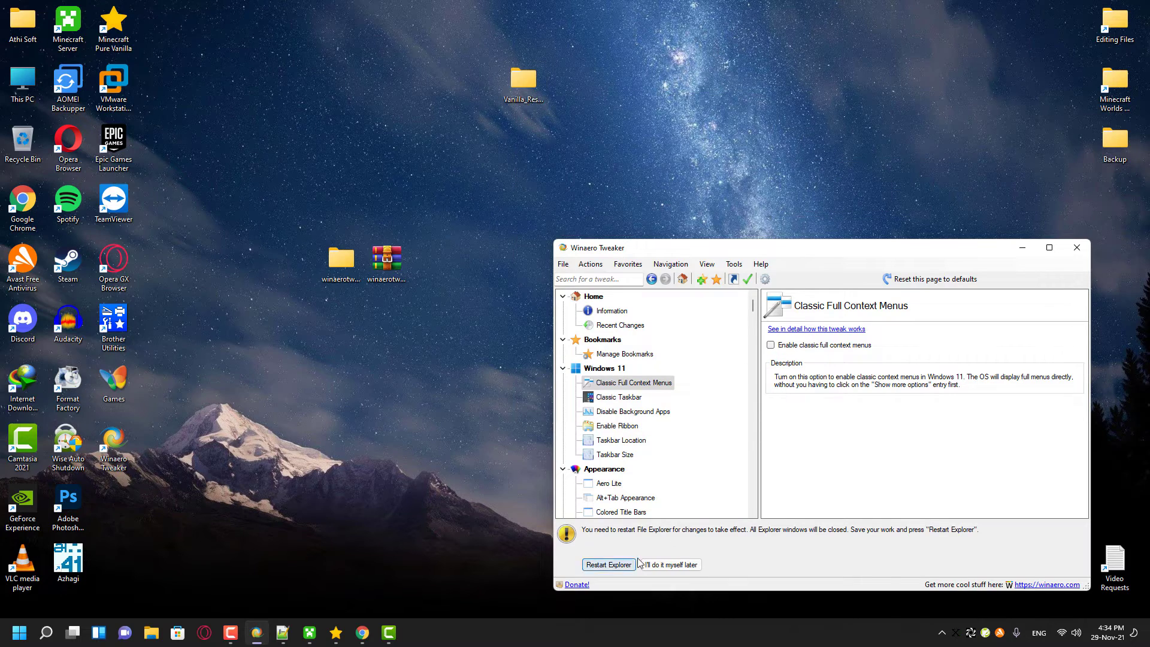
right_click(520, 100)
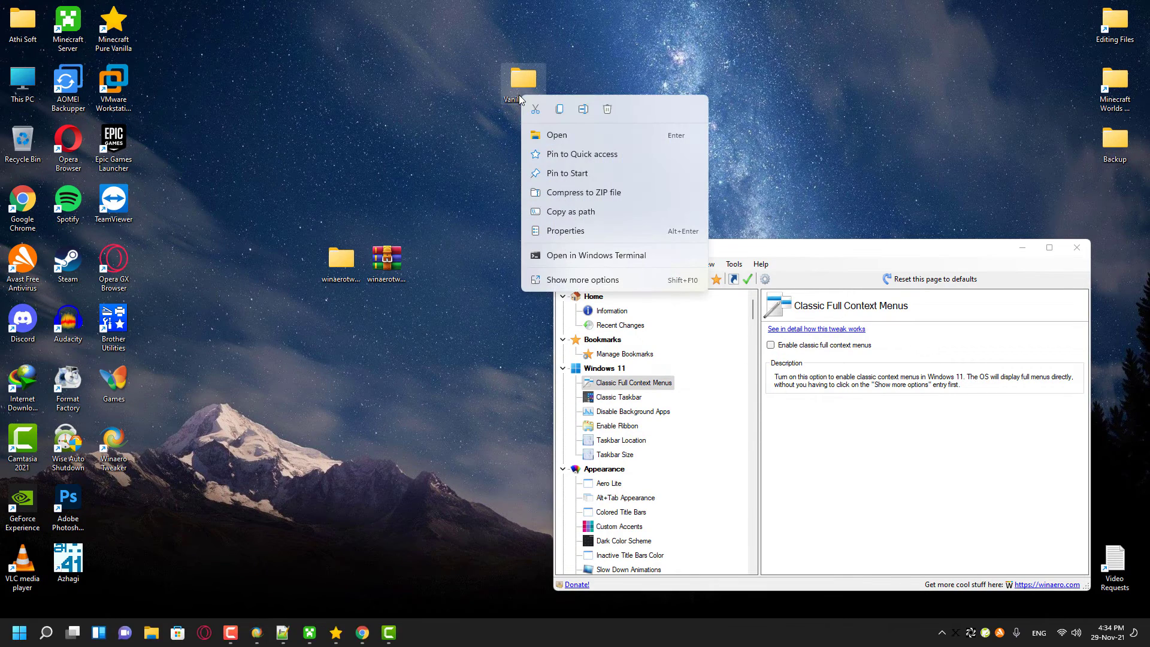